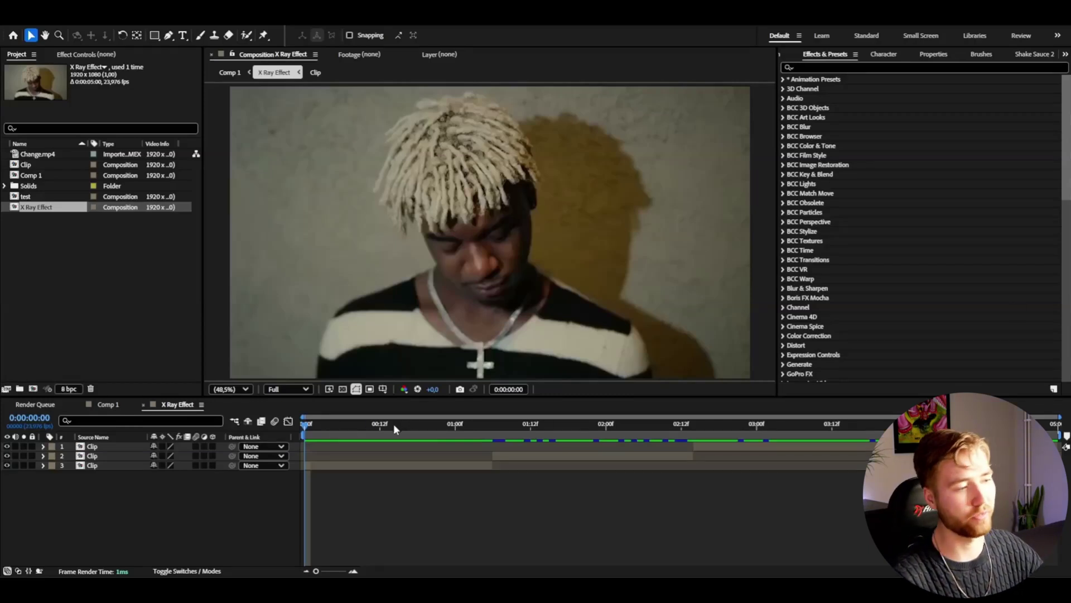
Step: Preview the footage, then add a new adjustment layer above the clips
{"action": "left_click_drag", "start_coordinate": [393, 424], "coordinate": [533, 421]}
{"action": "left_click", "coordinate": [575, 427]}
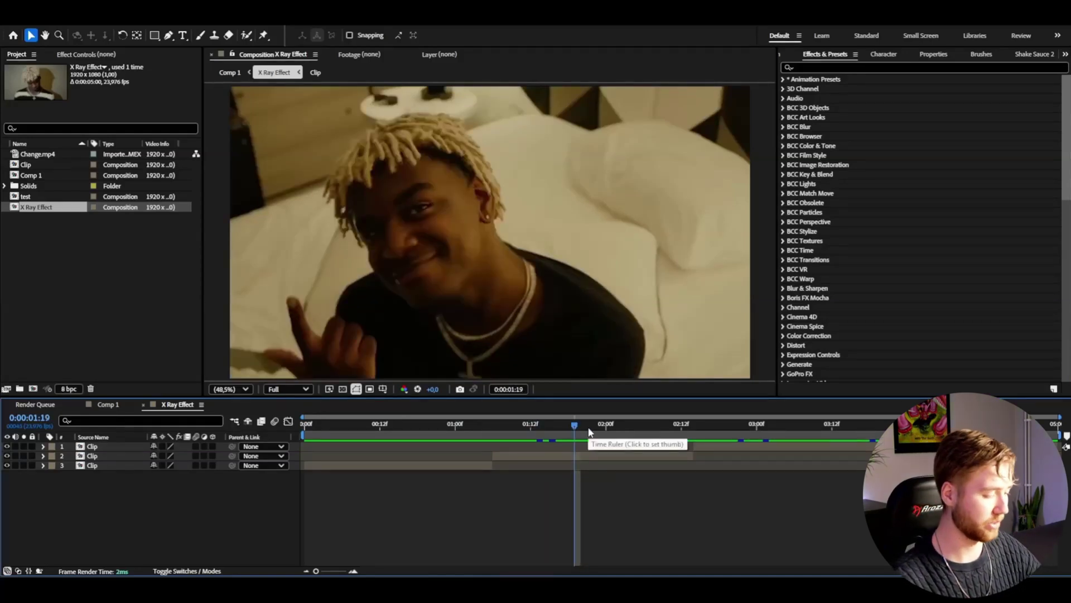
{"action": "key", "text": "ctrl+alt+y"}
{"action": "key", "text": "Home"}
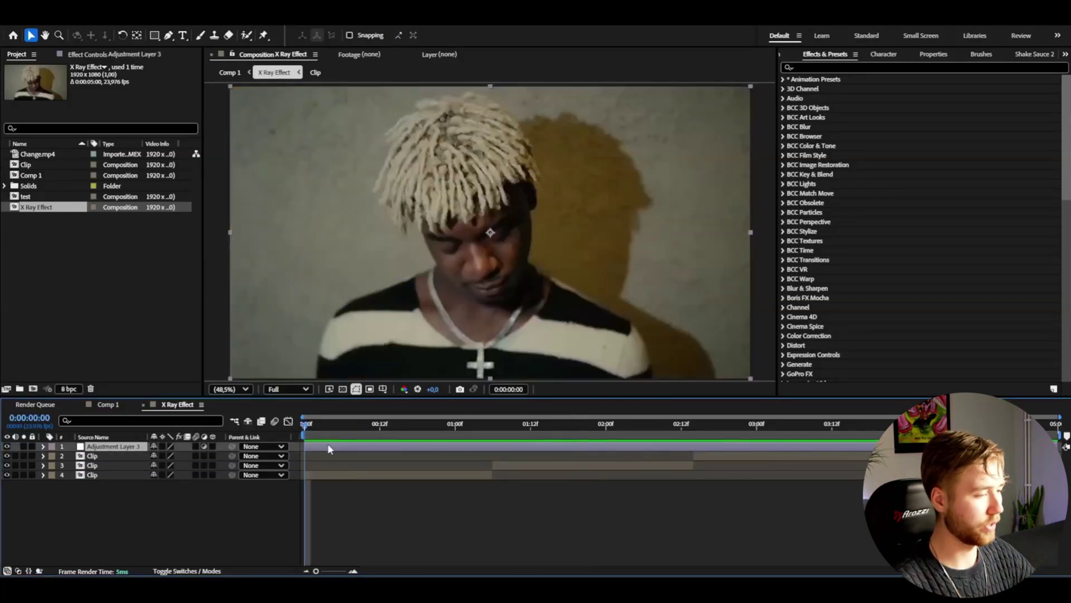
Step: Apply the Invert effect to the adjustment layer and check the look at frame 8
{"action": "key", "text": "ctrl+space"}
{"action": "type", "text": "invert"}
{"action": "key", "text": "Return"}
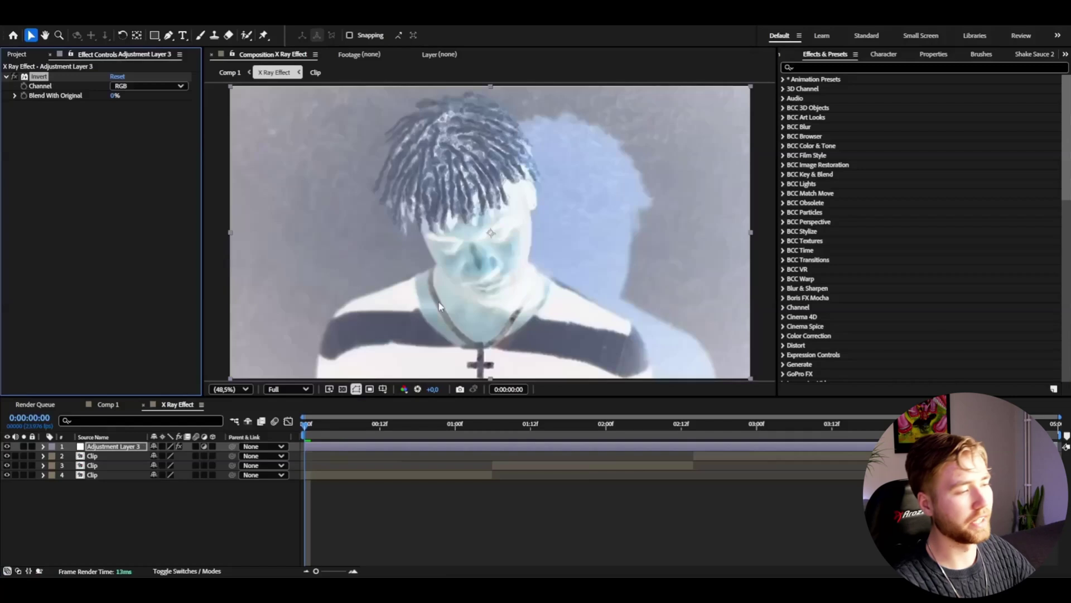
{"action": "left_click", "coordinate": [355, 425]}
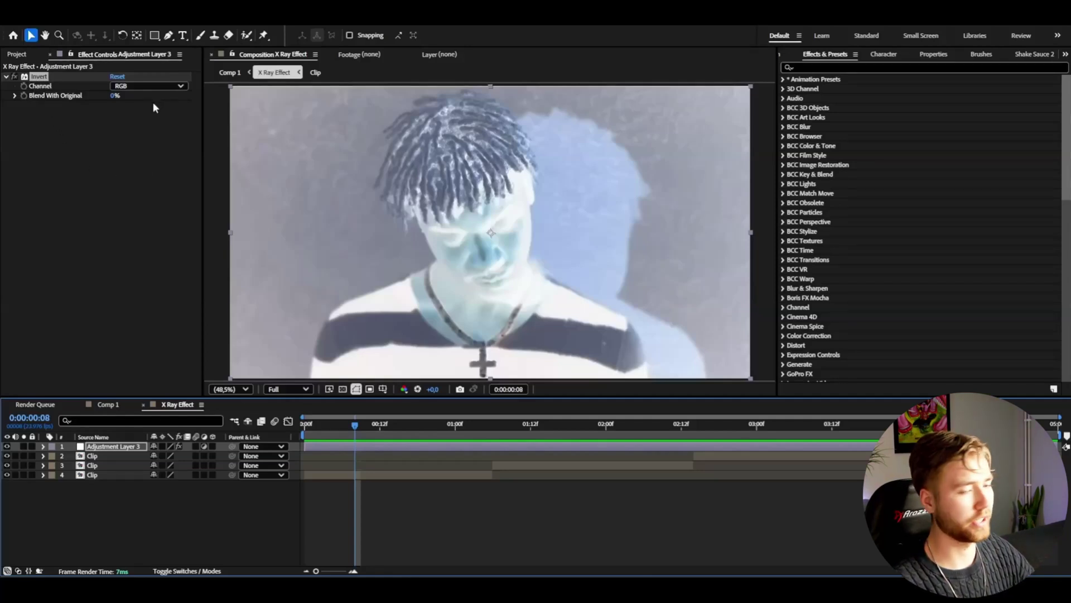
Step: Add Hue/Saturation and set Master Saturation to -100 for a grayscale image
{"action": "key", "text": "ctrl+space"}
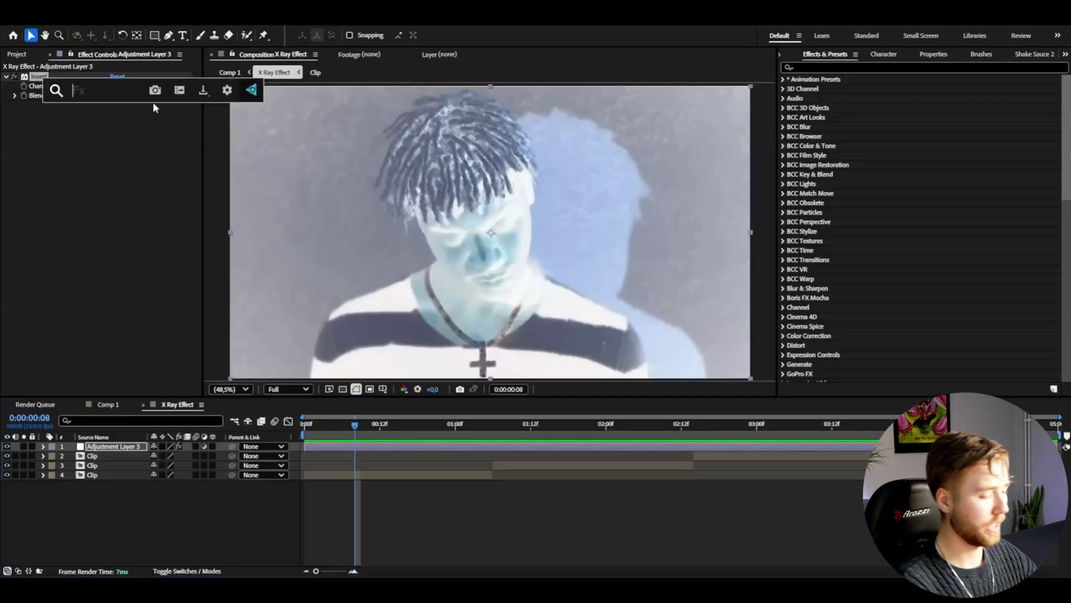
{"action": "type", "text": "hue"}
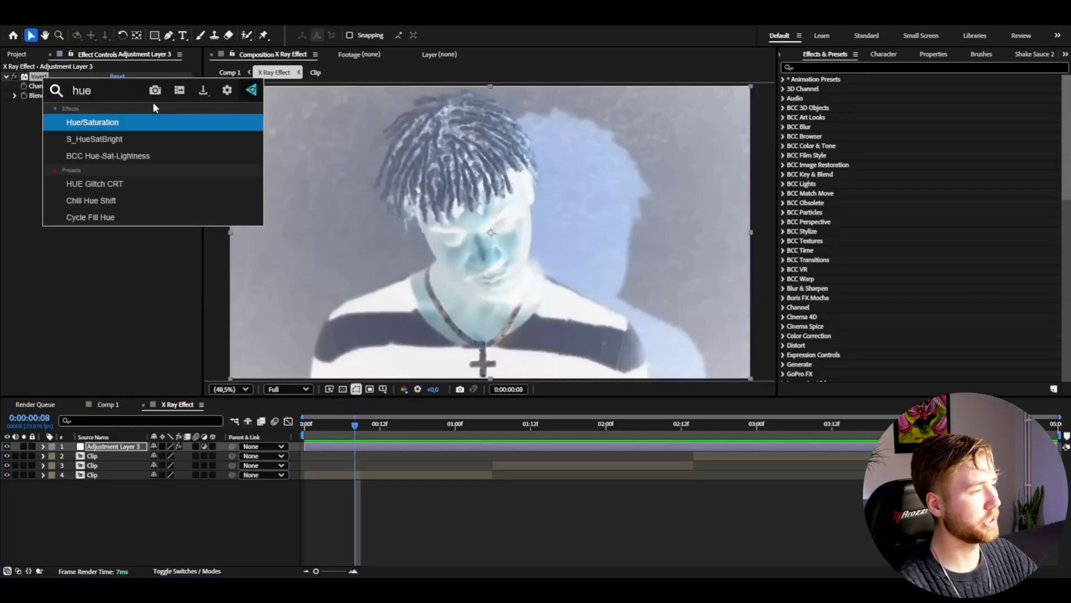
{"action": "key", "text": "Return"}
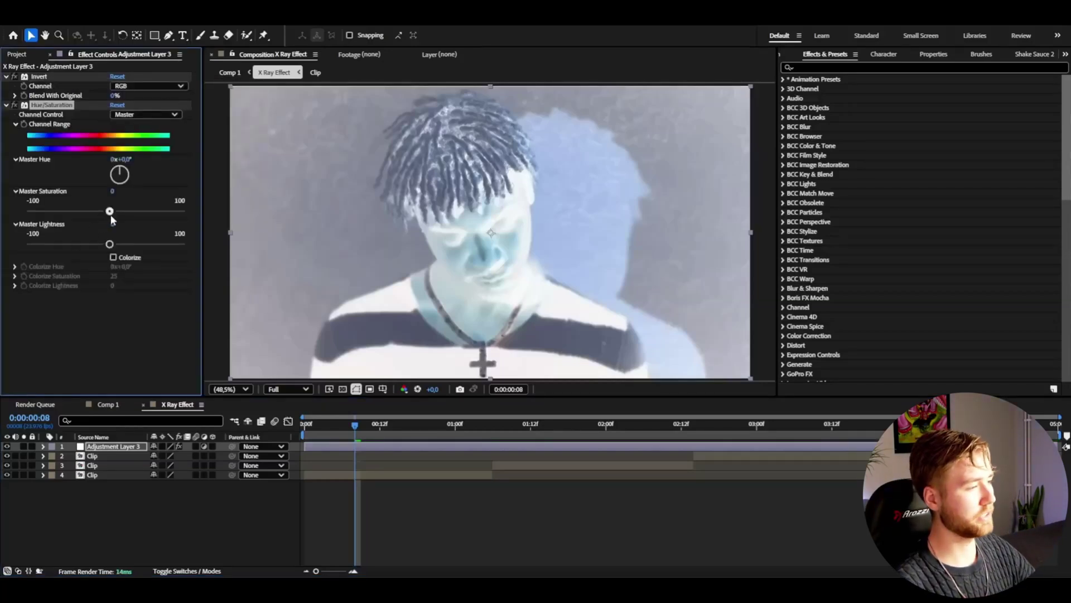
{"action": "left_click_drag", "start_coordinate": [95, 214], "coordinate": [7, 217]}
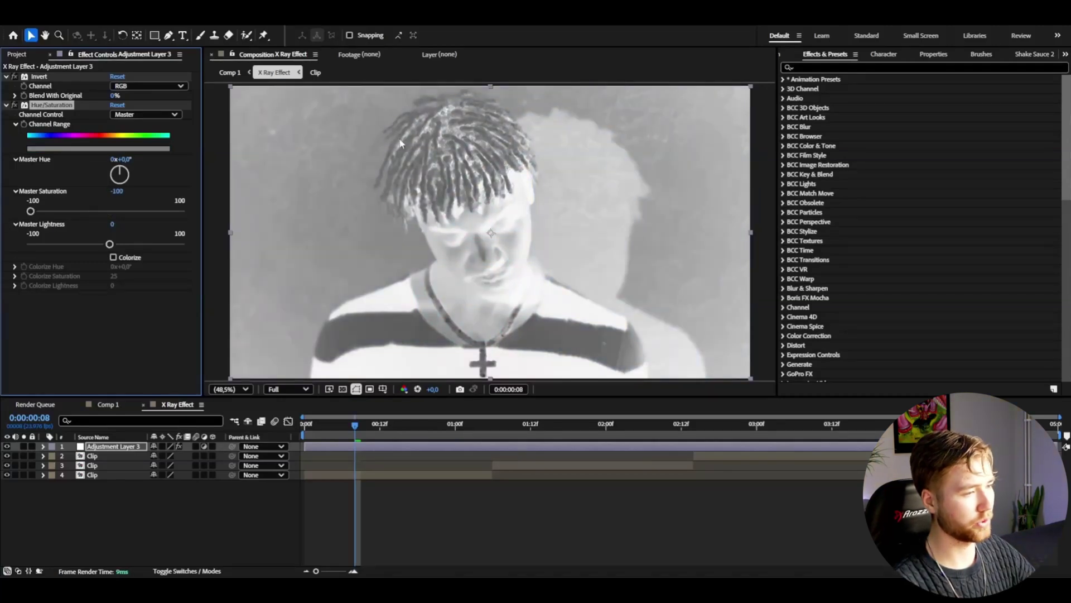
Step: Add Curves and bend the curve to darken the image and boost contrast
{"action": "key", "text": "ctrl+space"}
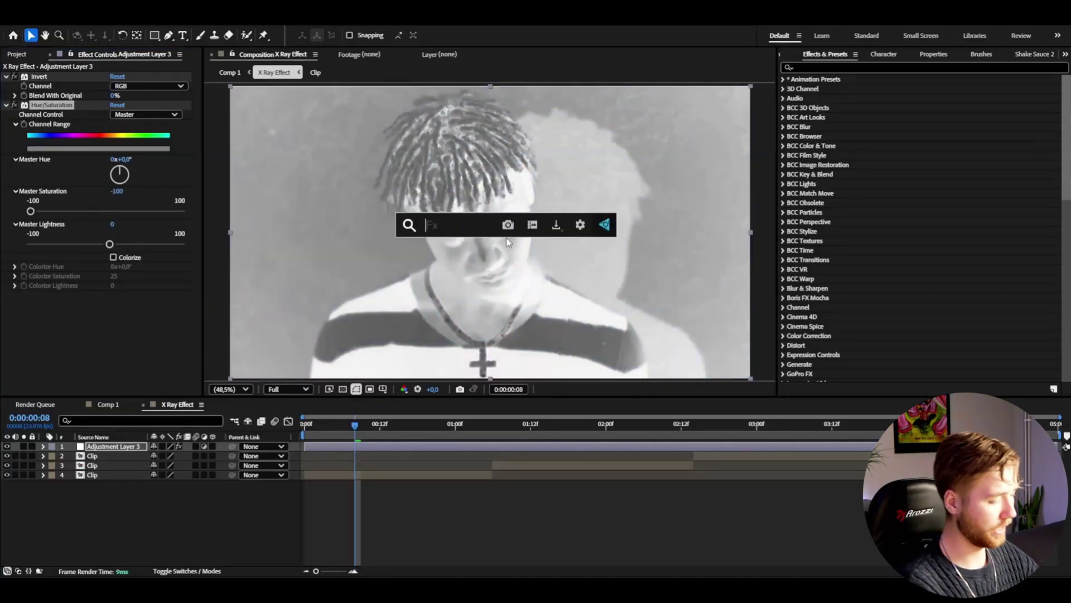
{"action": "type", "text": "curve"}
{"action": "key", "text": "Return"}
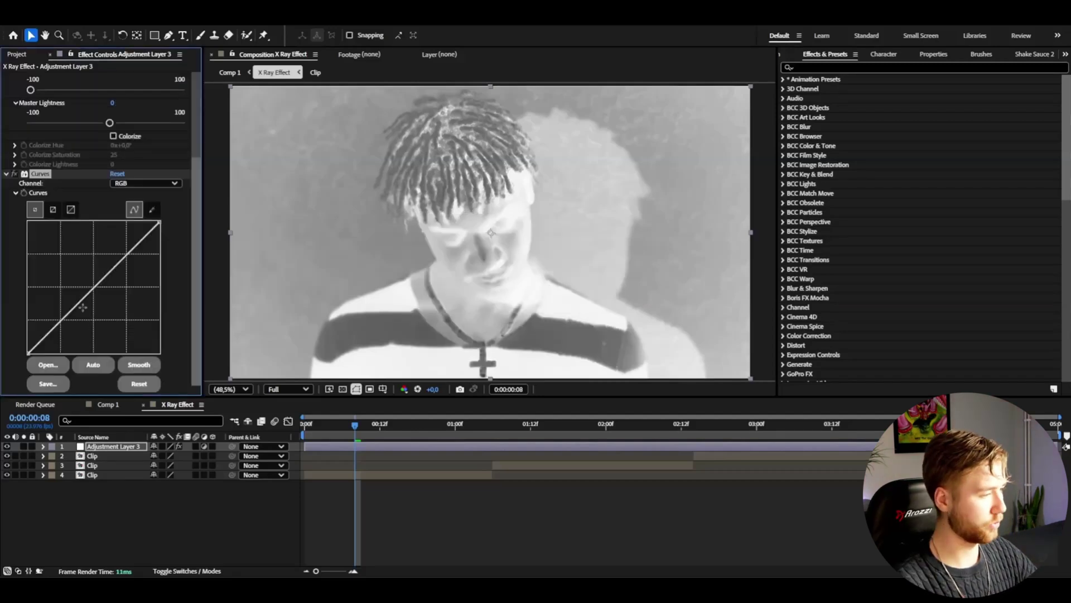
{"action": "left_click_drag", "start_coordinate": [83, 306], "coordinate": [104, 332]}
{"action": "left_click", "coordinate": [135, 447]}
Step: Add the Noise effect to the adjustment layer with 75% Amount of Noise
{"action": "key", "text": "ctrl+space"}
{"action": "type", "text": "noise"}
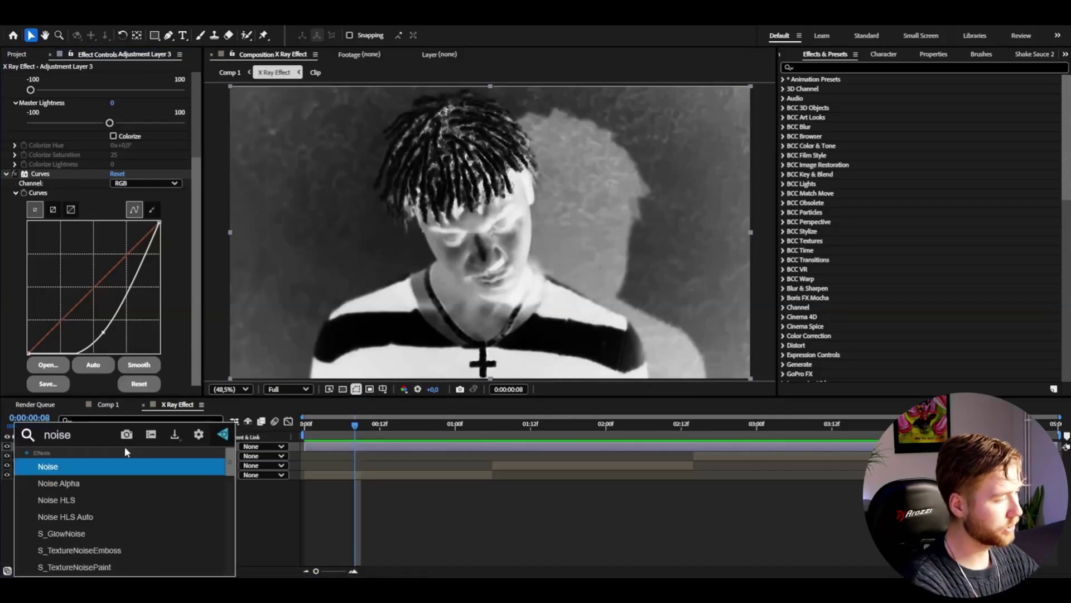
{"action": "key", "text": "Return"}
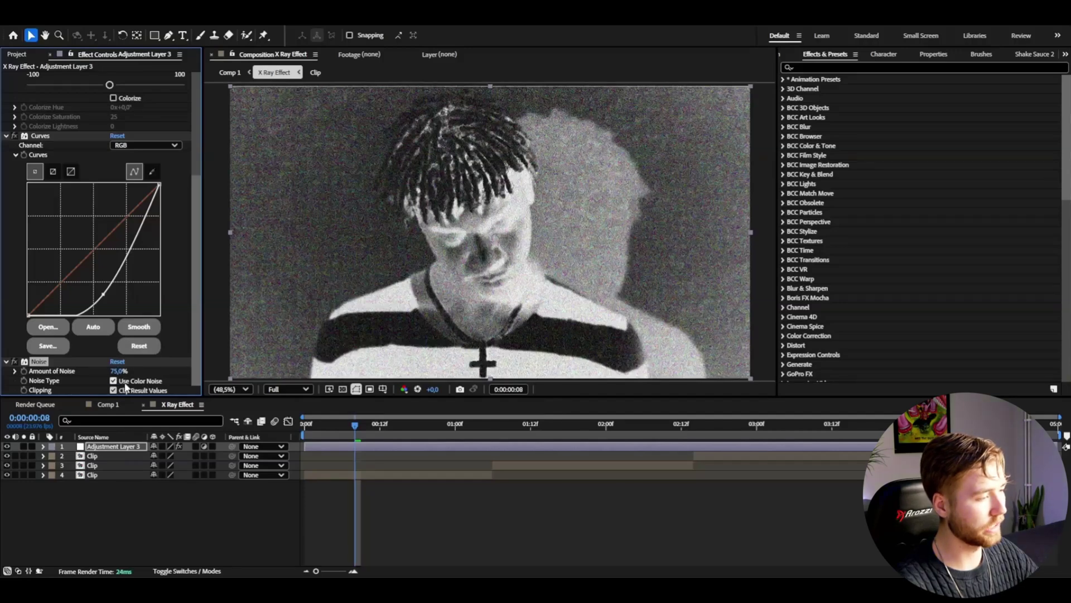
{"action": "scroll", "coordinate": [407, 329], "scroll_direction": "up", "scroll_amount": 4}
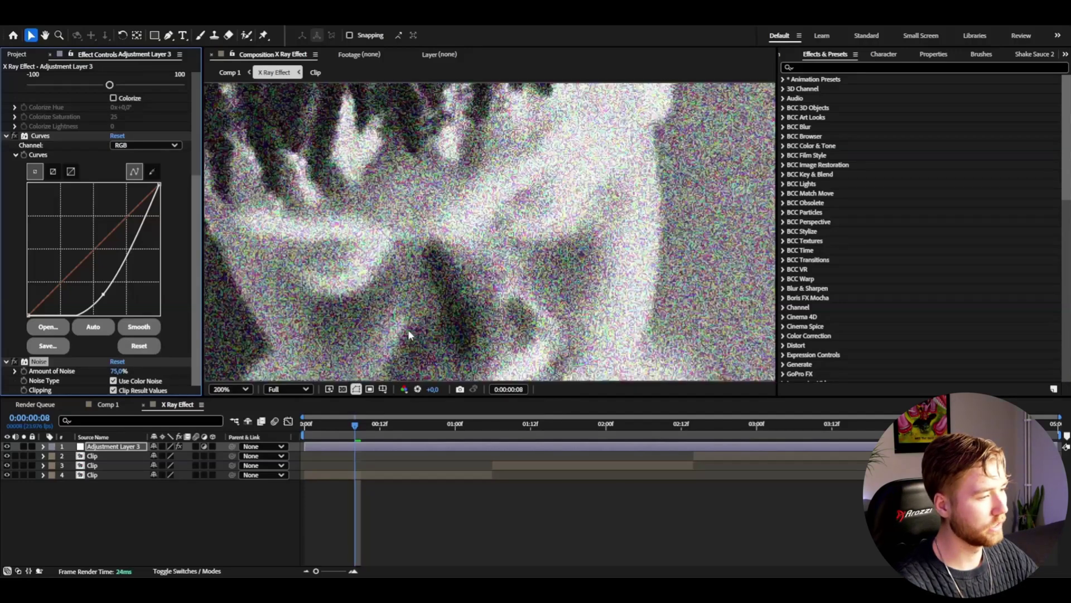
{"action": "scroll", "coordinate": [407, 329], "scroll_direction": "down", "scroll_amount": 3}
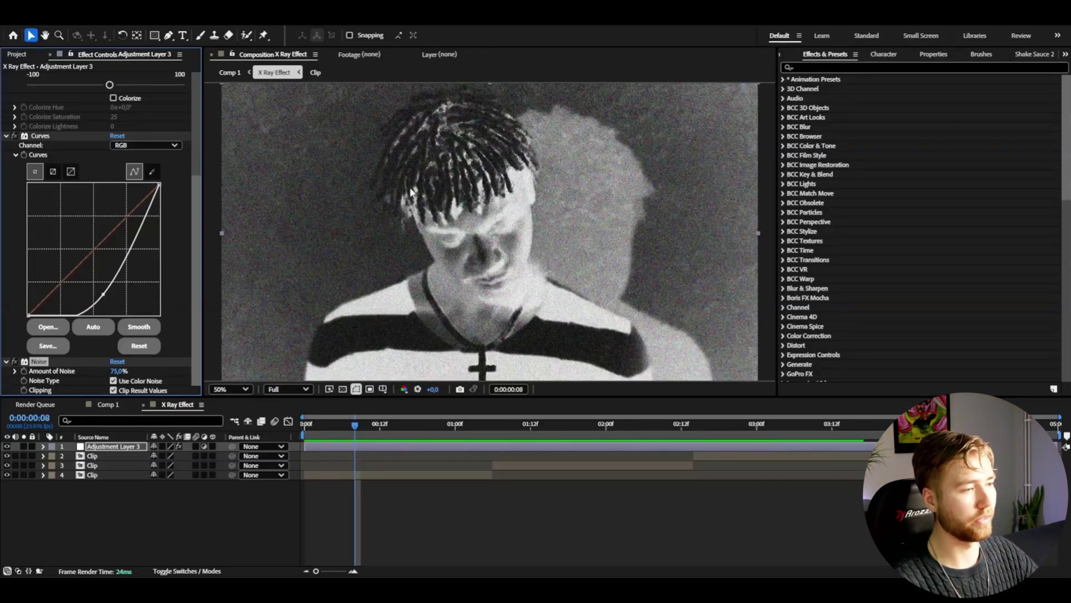
Step: Add Mosaic with 500 horizontal and 500 vertical blocks, then check later frames
{"action": "key", "text": "ctrl+space"}
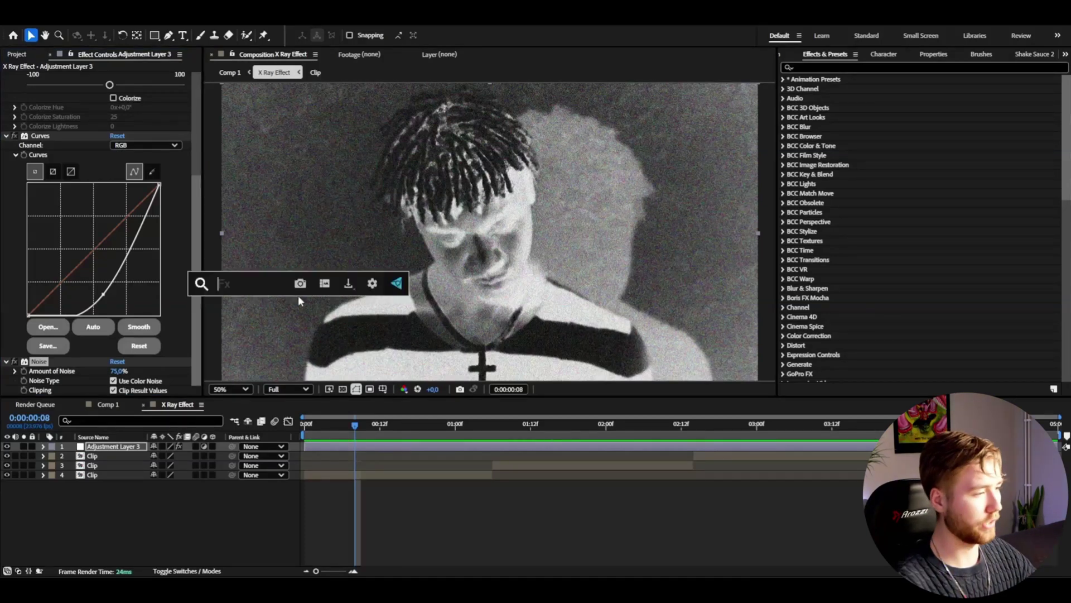
{"action": "type", "text": "mos"}
{"action": "left_click", "coordinate": [299, 332]}
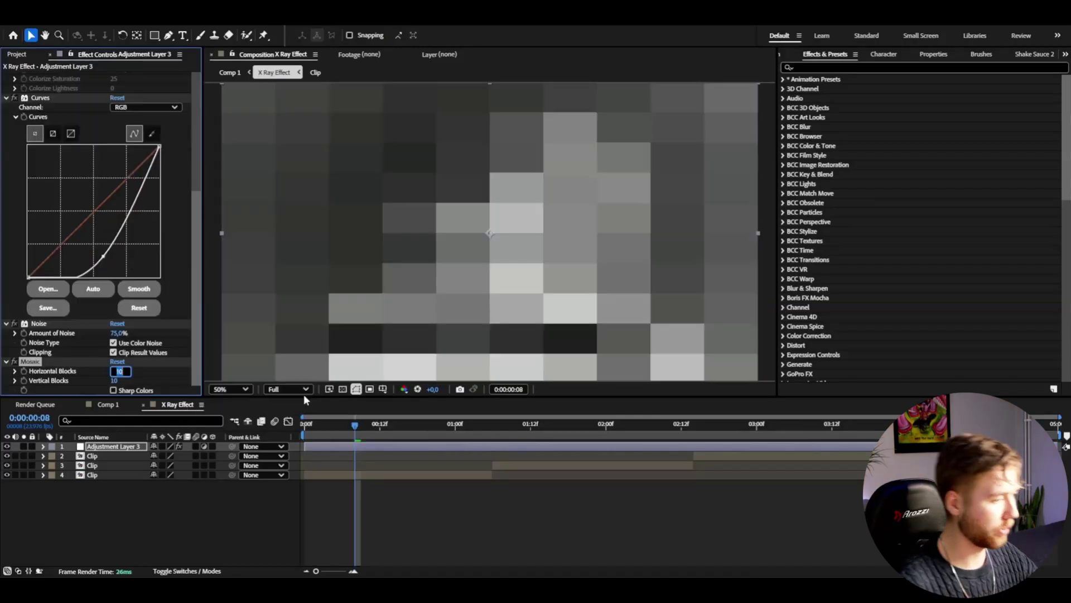
{"action": "left_click", "coordinate": [119, 371]}
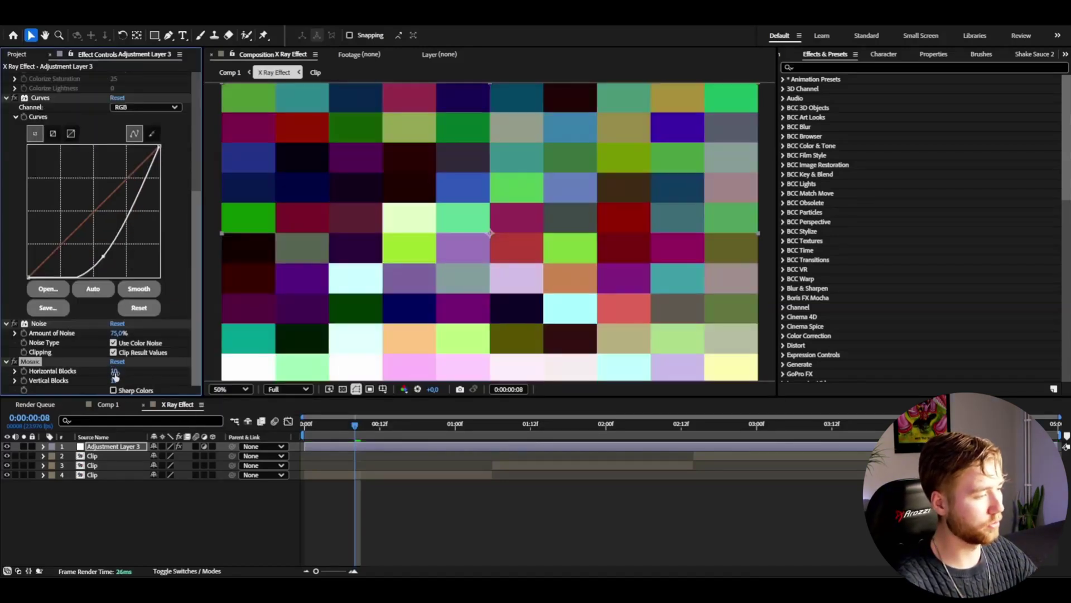
{"action": "left_click", "coordinate": [115, 371]}
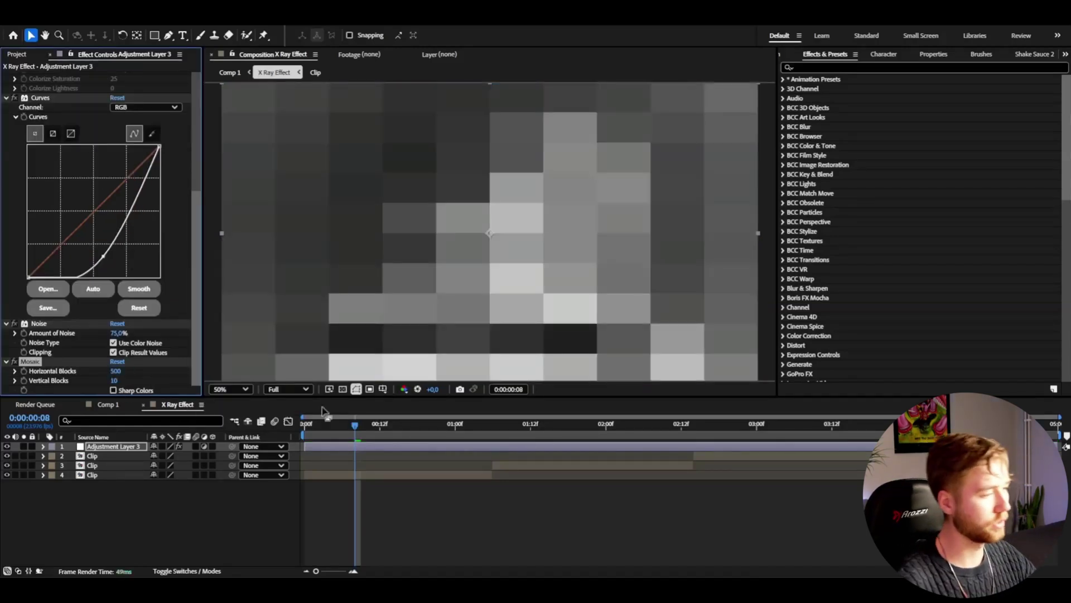
{"action": "key", "text": "Tab"}
{"action": "type", "text": "500"}
{"action": "key", "text": "Return"}
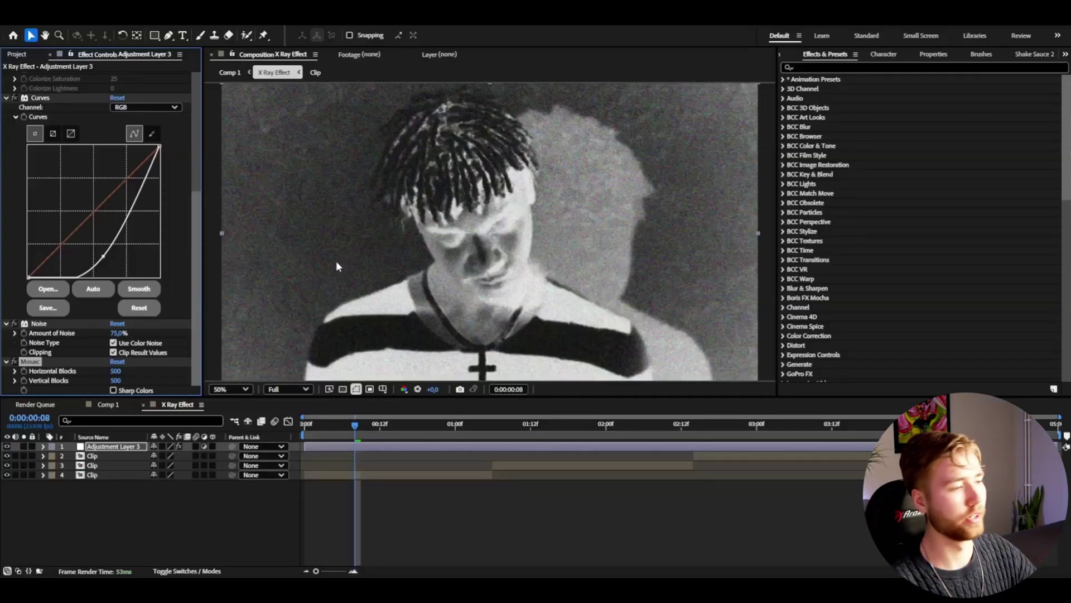
{"action": "left_click_drag", "start_coordinate": [395, 424], "coordinate": [440, 424]}
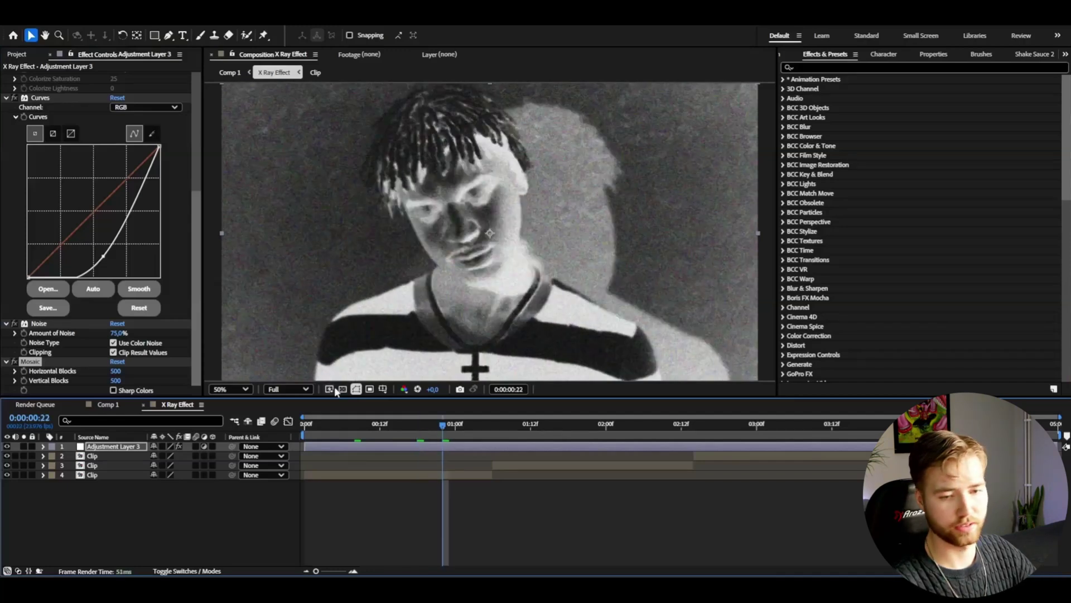
Step: Add Fast Box Blur and Unsharp Mask with Amount 200 and Radius 3
{"action": "key", "text": "ctrl+space"}
{"action": "type", "text": "fast"}
{"action": "key", "text": "Return"}
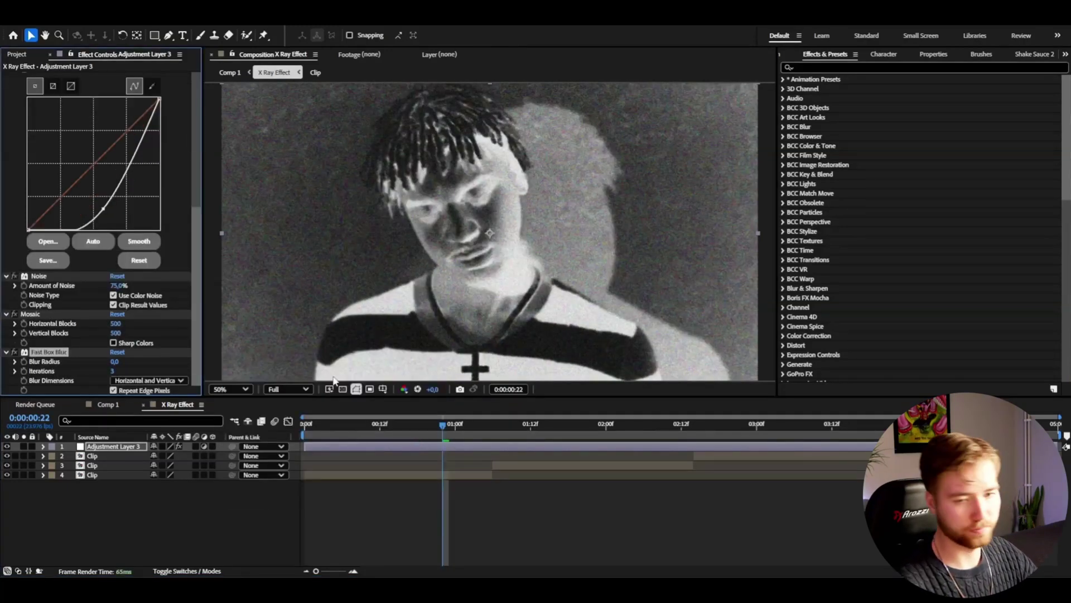
{"action": "key", "text": "ctrl+space"}
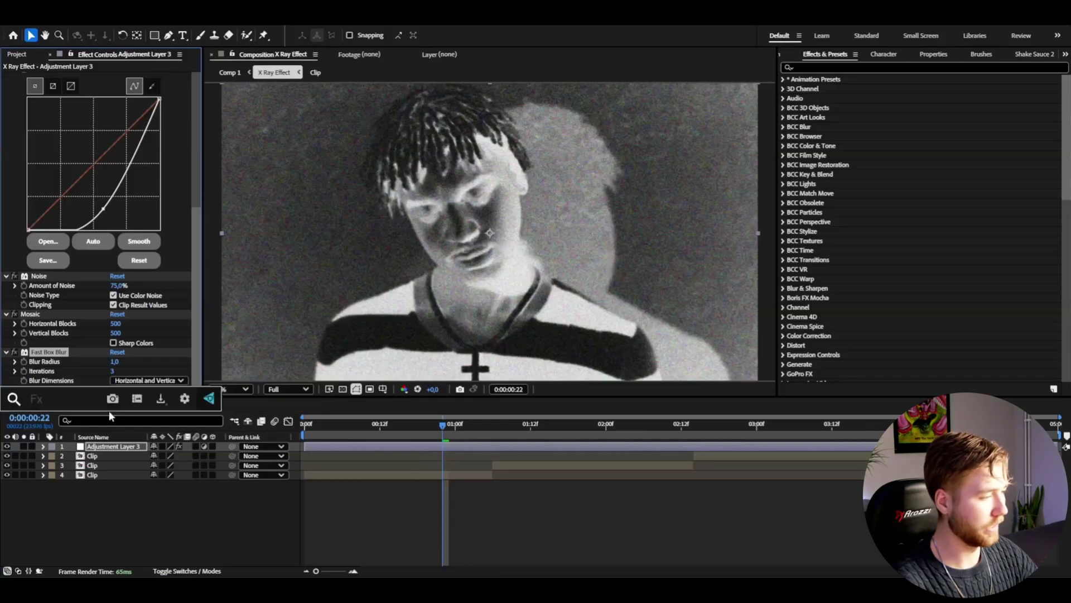
{"action": "type", "text": "unsh"}
{"action": "key", "text": "Return"}
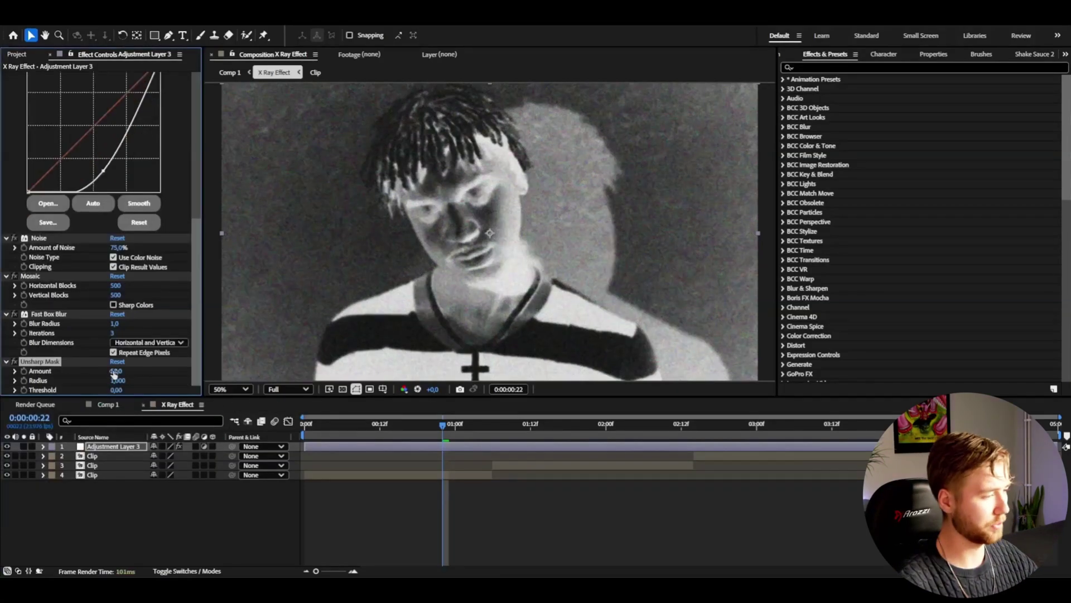
{"action": "left_click", "coordinate": [115, 371]}
{"action": "type", "text": "200"}
{"action": "key", "text": "Return"}
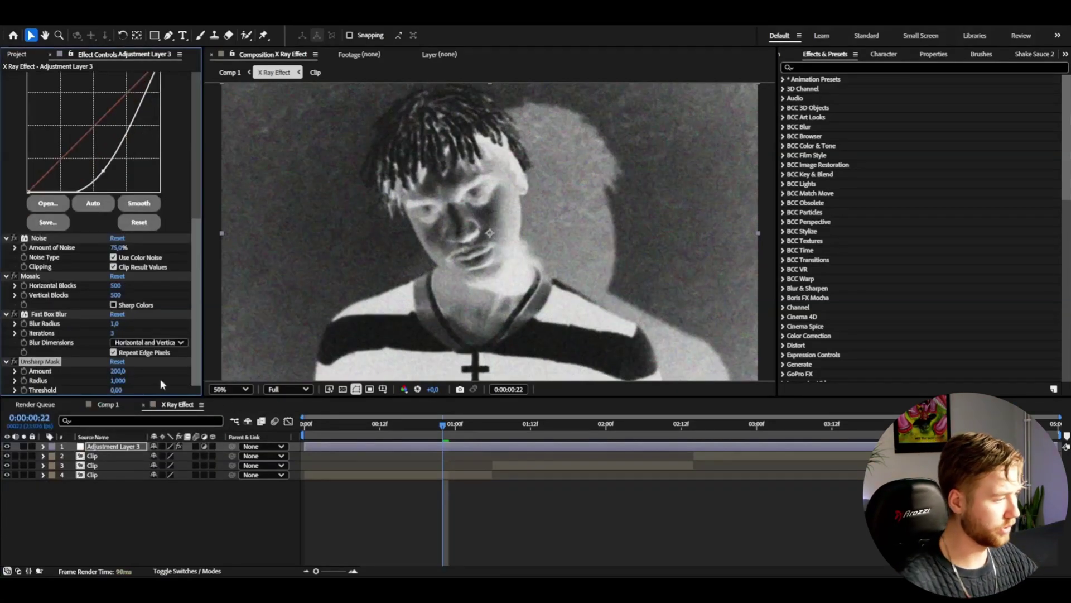
{"action": "type", "text": "3"}
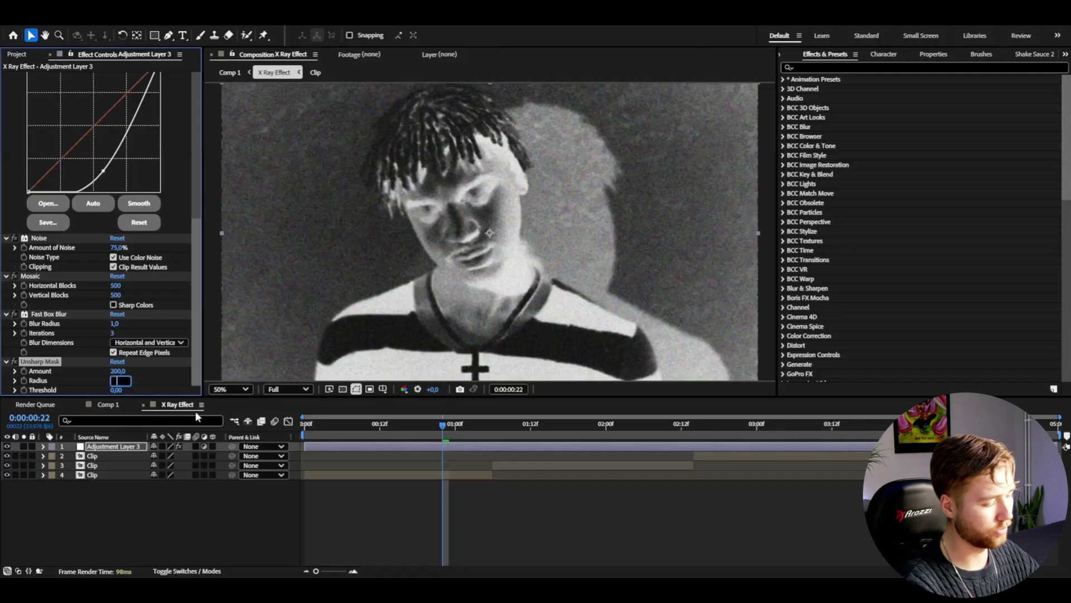
{"action": "key", "text": "Return"}
Step: Scrub through the clip to review the X-ray look, then preview from the start
{"action": "left_click_drag", "start_coordinate": [442, 424], "coordinate": [506, 426]}
{"action": "left_click", "coordinate": [625, 425]}
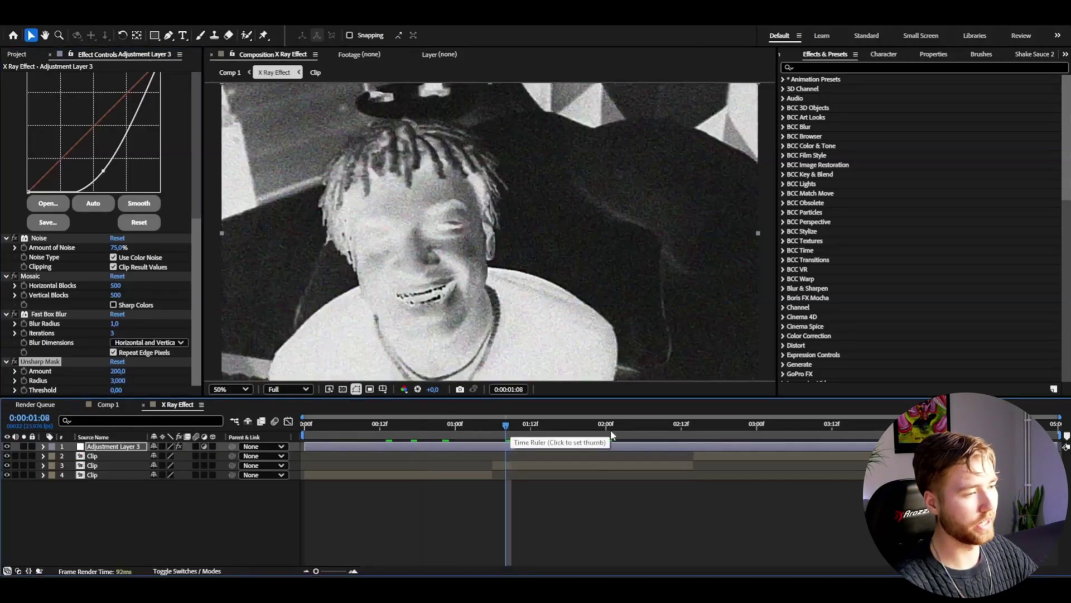
{"action": "left_click", "coordinate": [725, 425]}
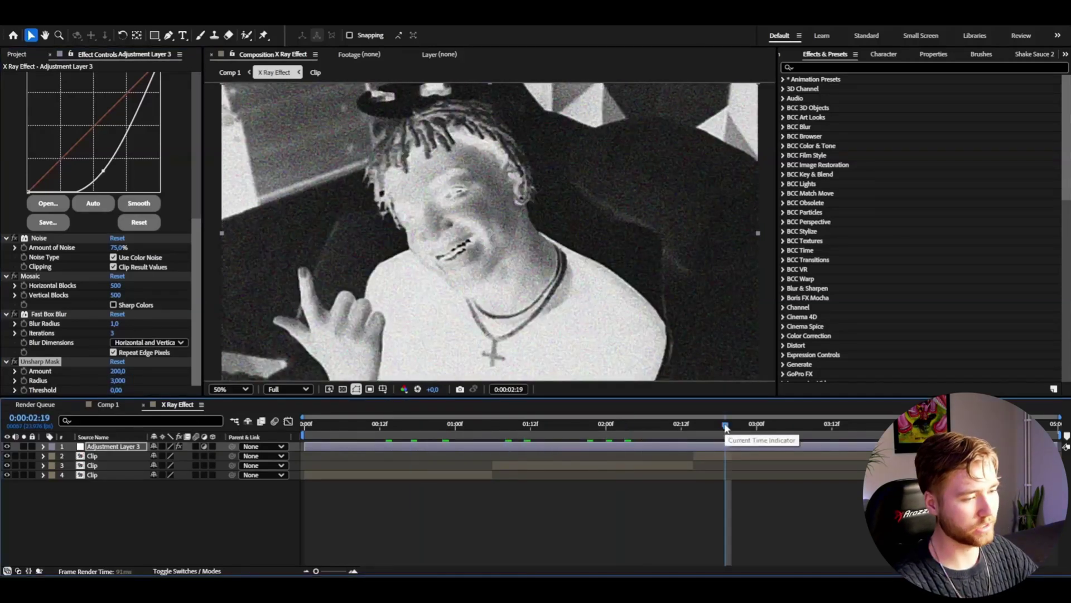
{"action": "left_click", "coordinate": [806, 425]}
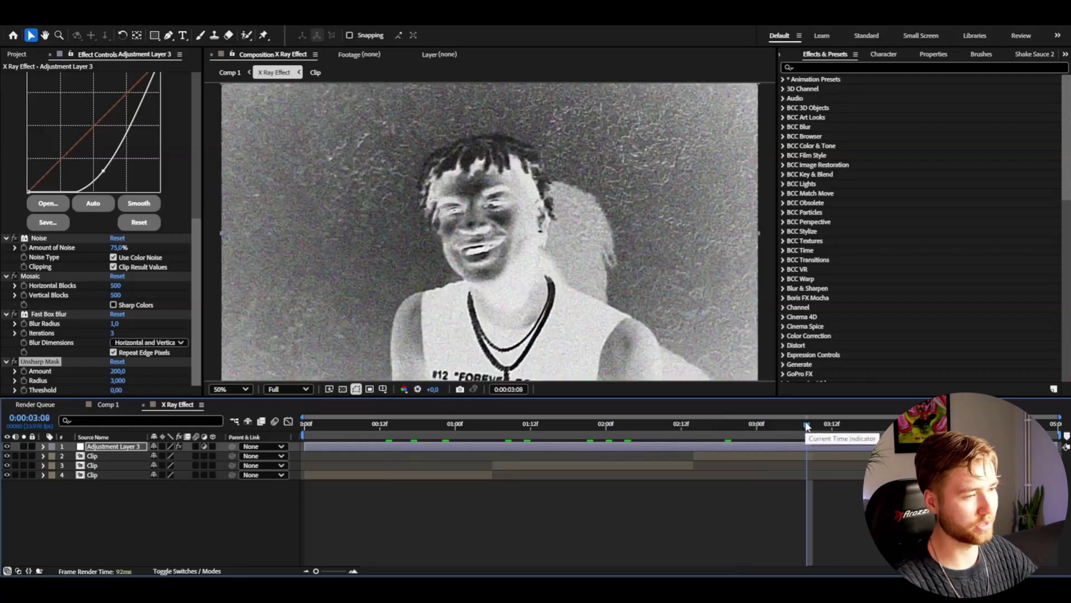
{"action": "left_click", "coordinate": [887, 424]}
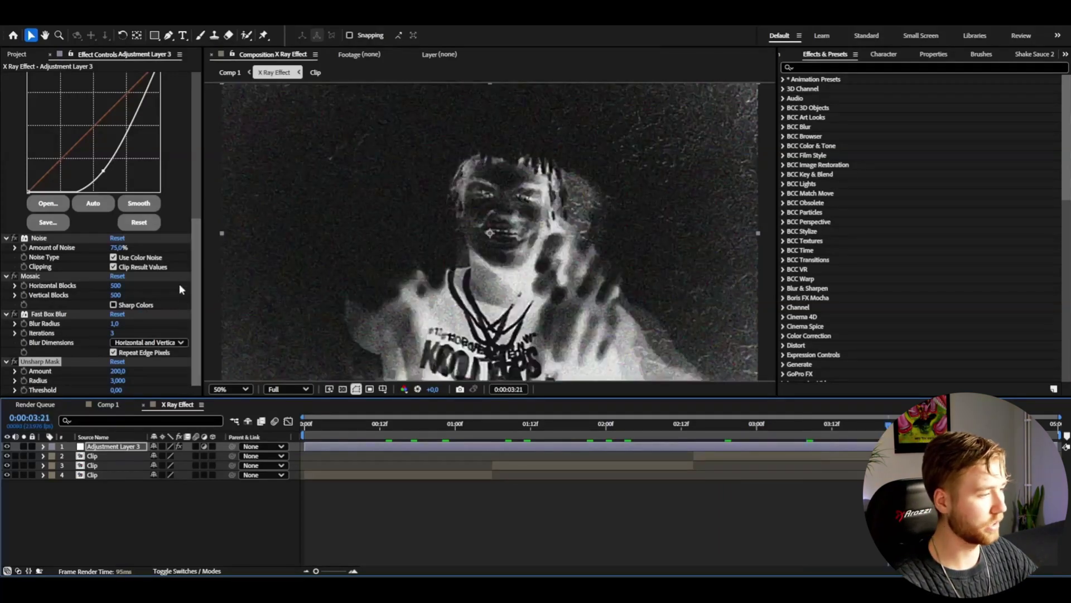
{"action": "scroll", "coordinate": [184, 235], "scroll_direction": "up", "scroll_amount": 5}
{"action": "scroll", "coordinate": [188, 177], "scroll_direction": "up", "scroll_amount": 3}
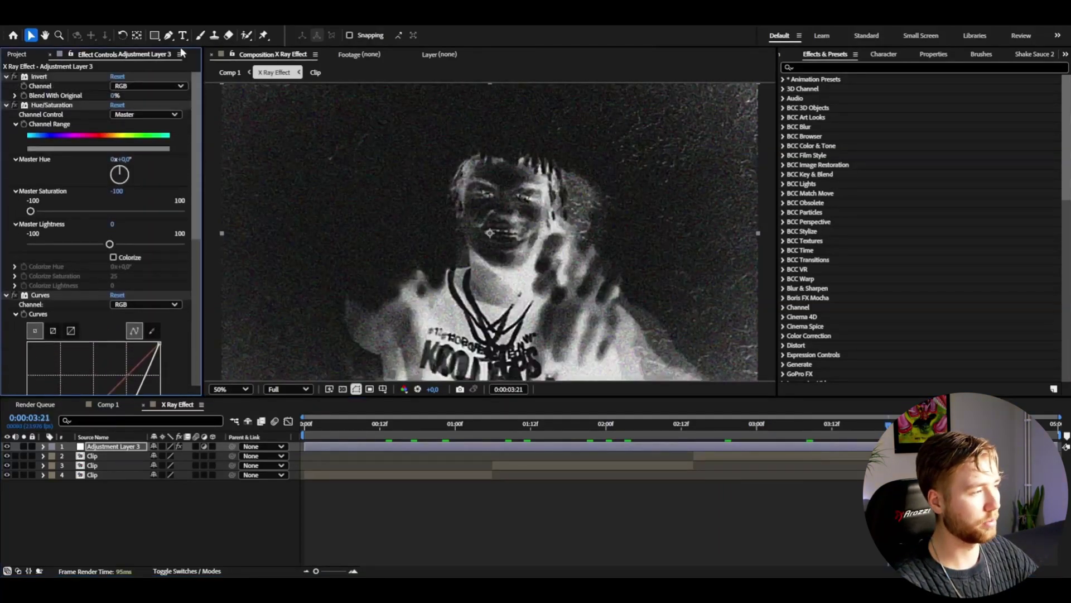
{"action": "left_click", "coordinate": [347, 424]}
{"action": "key", "text": "Home"}
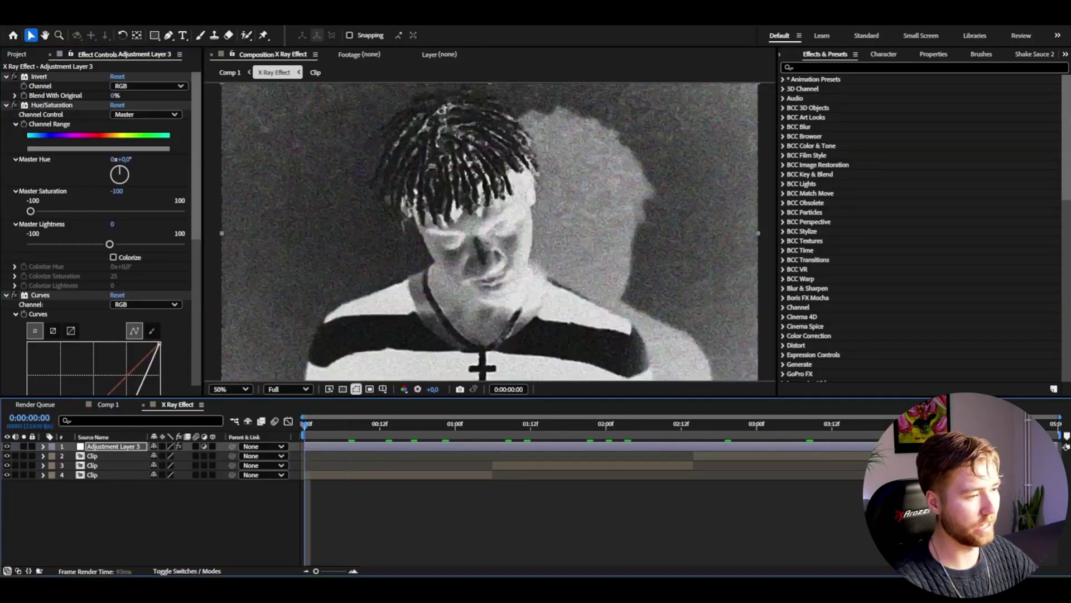
{"action": "key", "text": "space"}
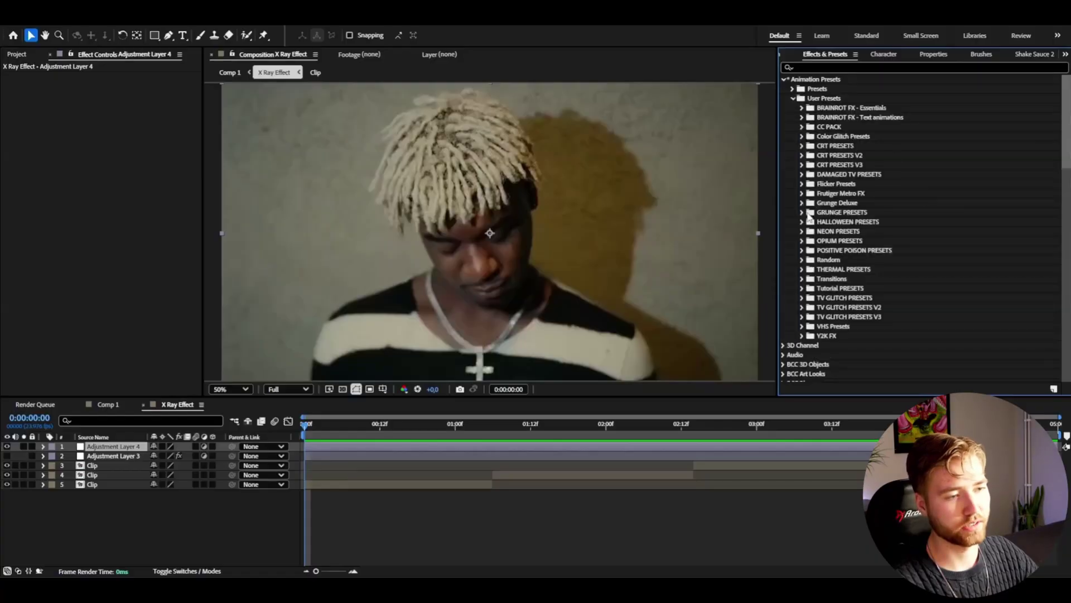
Step: Apply the Nightvision Grunge preset from GRUNGE PRESETS > BONUS to Adjustment Layer 4, then add Adjustment Layer 5
{"action": "left_click", "coordinate": [807, 212]}
{"action": "left_click", "coordinate": [811, 158]}
{"action": "scroll", "coordinate": [791, 178], "scroll_direction": "down", "scroll_amount": 1}
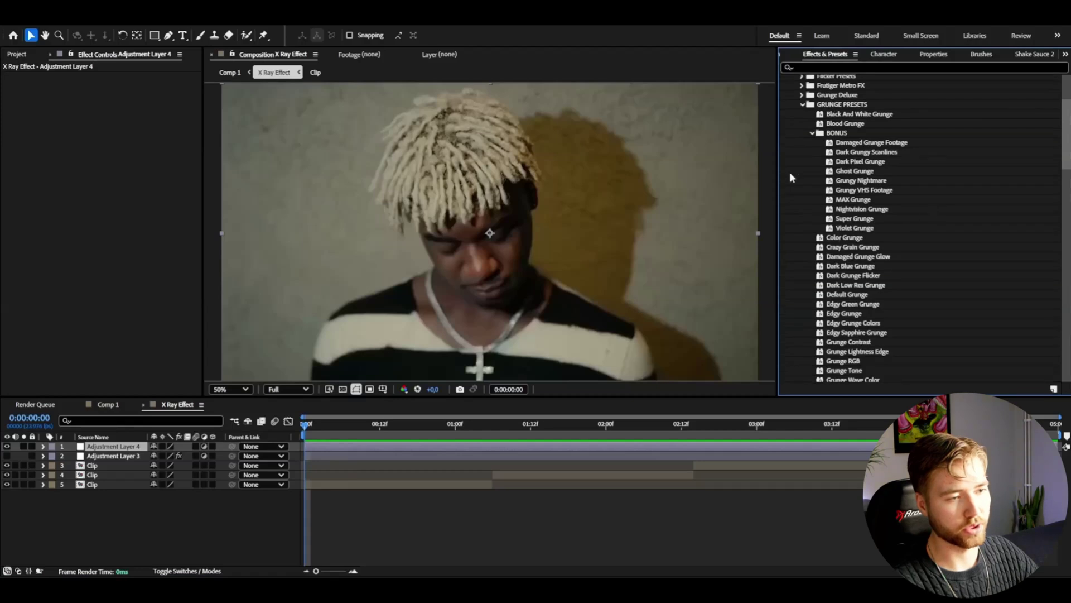
{"action": "left_click_drag", "start_coordinate": [855, 208], "coordinate": [112, 447]}
{"action": "left_click", "coordinate": [563, 440]}
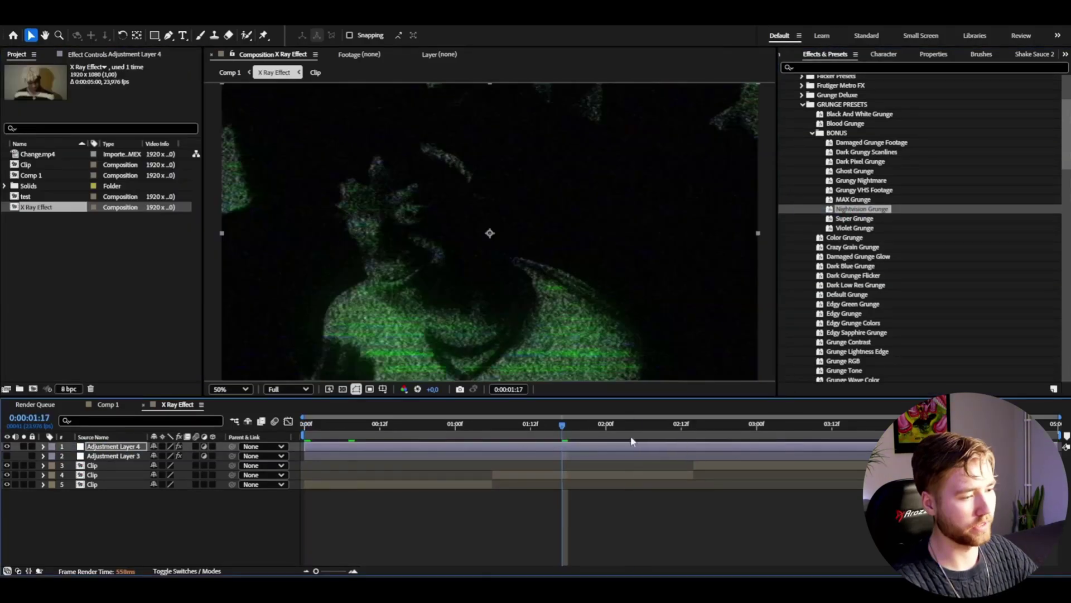
{"action": "left_click", "coordinate": [631, 440]}
{"action": "left_click", "coordinate": [383, 519]}
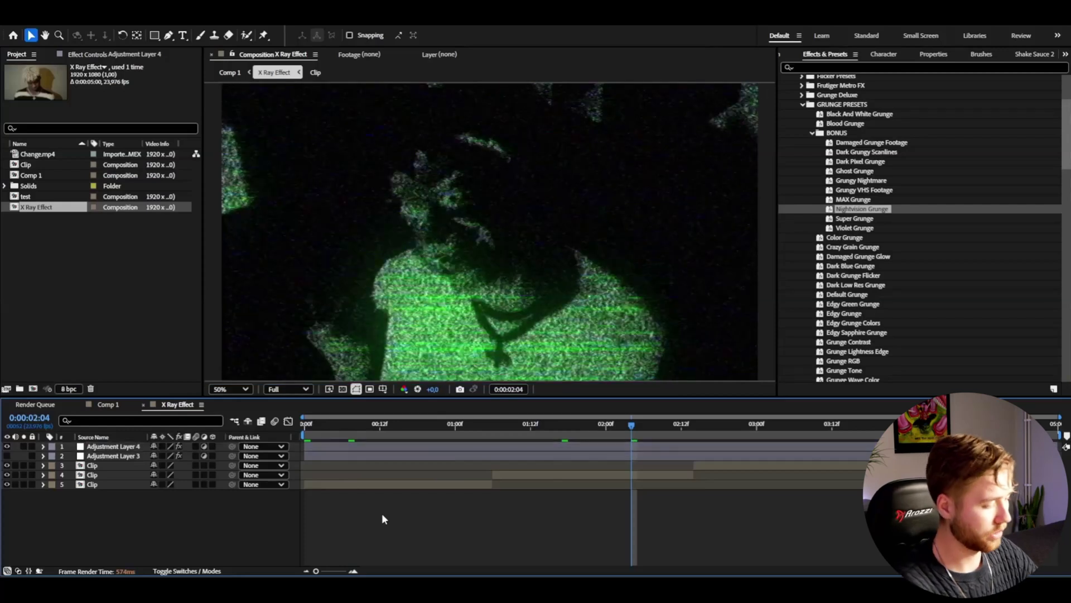
{"action": "key", "text": "ctrl+alt+y"}
Step: Move Adjustment Layer 5 below Adjustment Layer 3 and darken it with a bowed-down Curves effect
{"action": "left_click_drag", "start_coordinate": [121, 446], "coordinate": [119, 465]}
{"action": "key", "text": "ctrl+space"}
{"action": "type", "text": "cur"}
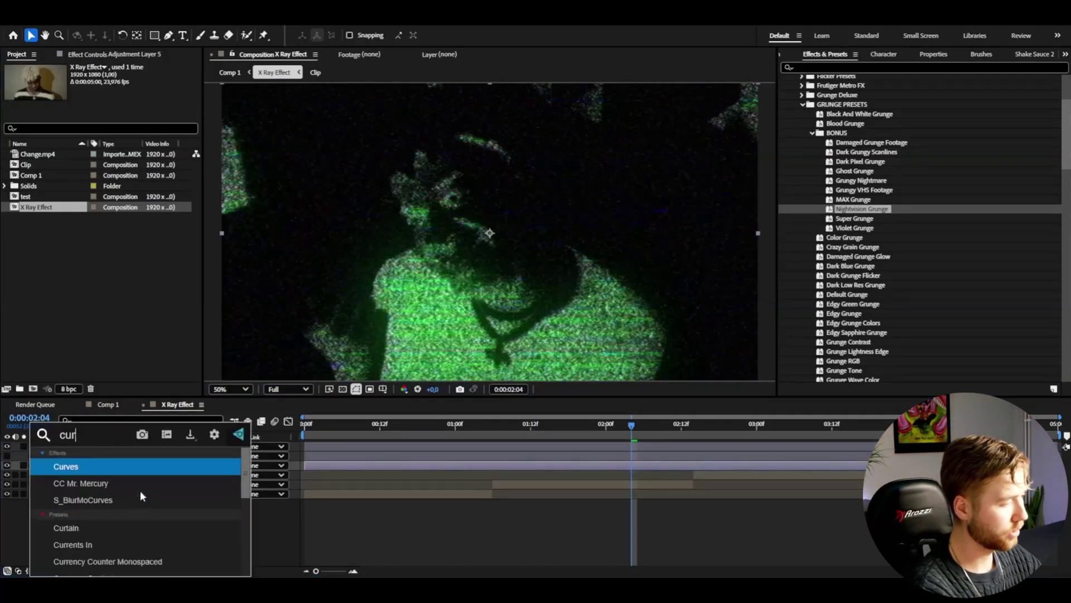
{"action": "type", "text": "ves"}
{"action": "key", "text": "Return"}
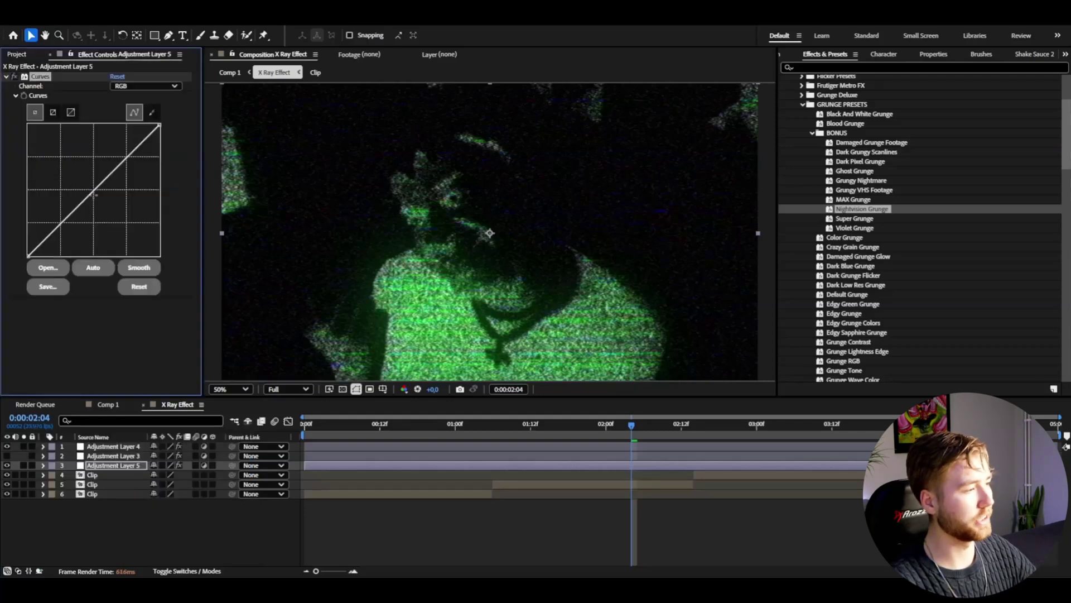
{"action": "mouse_move", "coordinate": [95, 194]}
{"action": "left_mouse_down"}
{"action": "mouse_move", "coordinate": [91, 181]}
{"action": "mouse_move", "coordinate": [107, 192]}
{"action": "left_mouse_up"}
{"action": "left_click", "coordinate": [304, 424]}
Step: Preview the result, then apply the Super Grunge preset to Adjustment Layer 4
{"action": "key", "text": "space"}
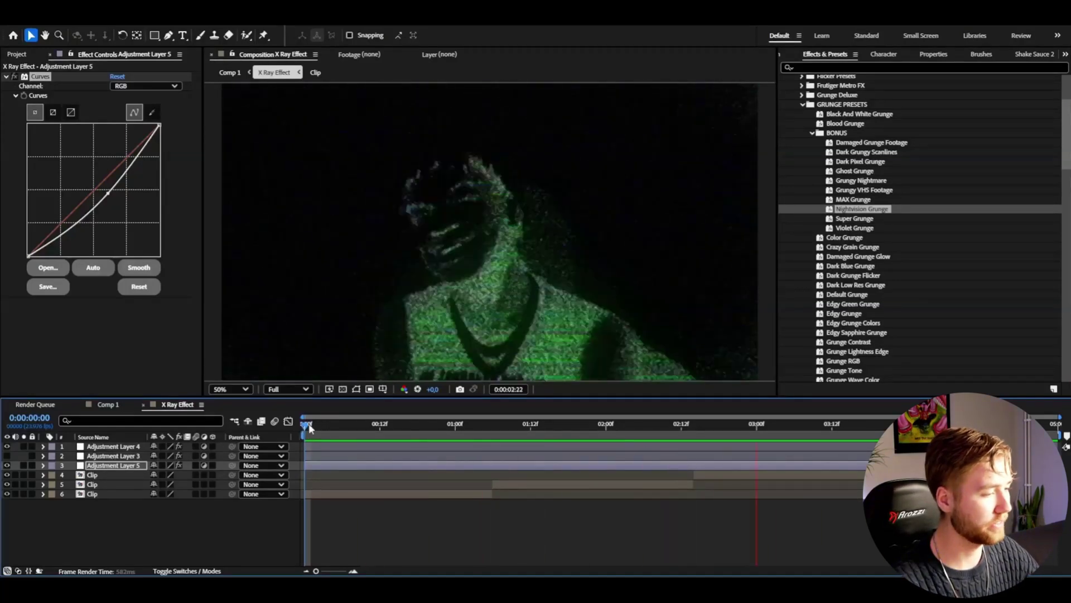
{"action": "left_click", "coordinate": [309, 424]}
{"action": "left_click_drag", "start_coordinate": [854, 219], "coordinate": [112, 446]}
{"action": "key", "text": "space"}
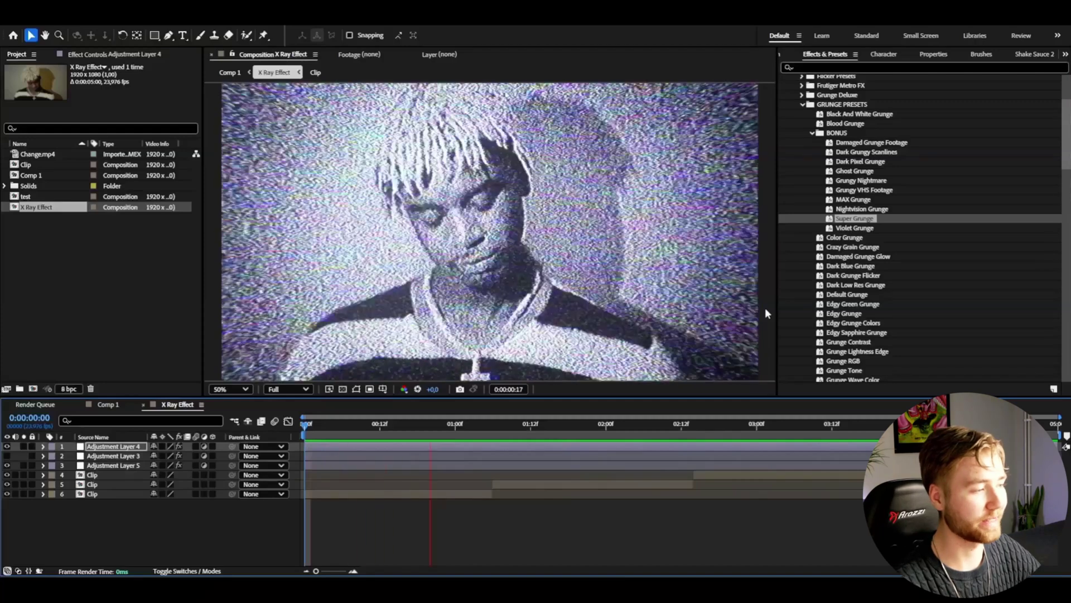
Step: Clear Adjustment Layer 4's effects and apply the Dark Pixel Grunge preset instead
{"action": "key", "text": "ctrl+z"}
{"action": "left_click", "coordinate": [870, 161]}
{"action": "left_click_drag", "start_coordinate": [520, 278], "coordinate": [111, 446]}
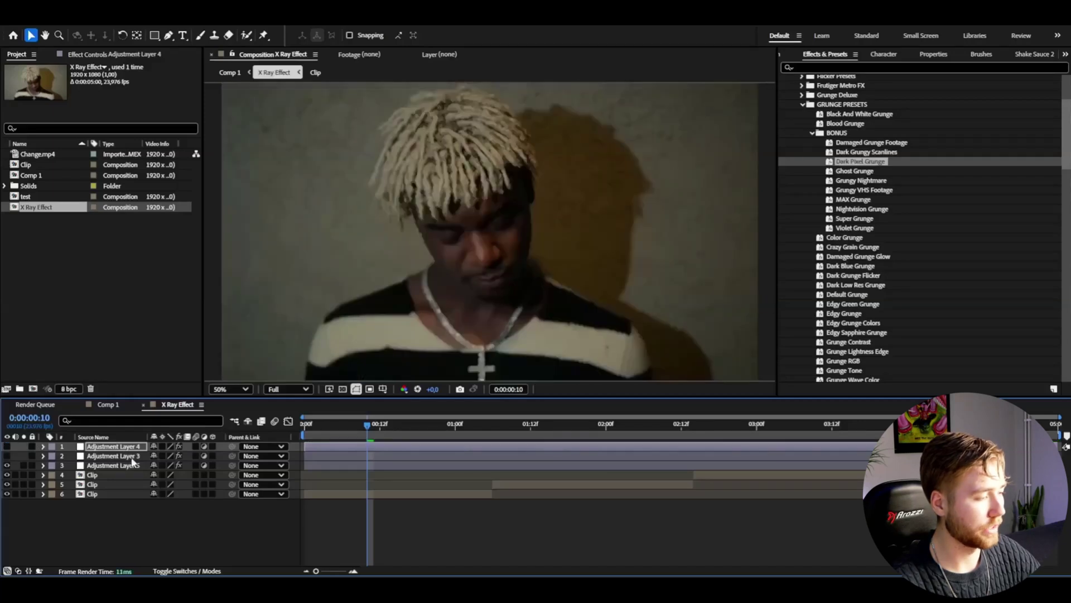
Step: Hide the grunge layer and select and collapse all seven effects on Adjustment Layer 3
{"action": "left_click", "coordinate": [108, 466]}
{"action": "left_click", "coordinate": [102, 57]}
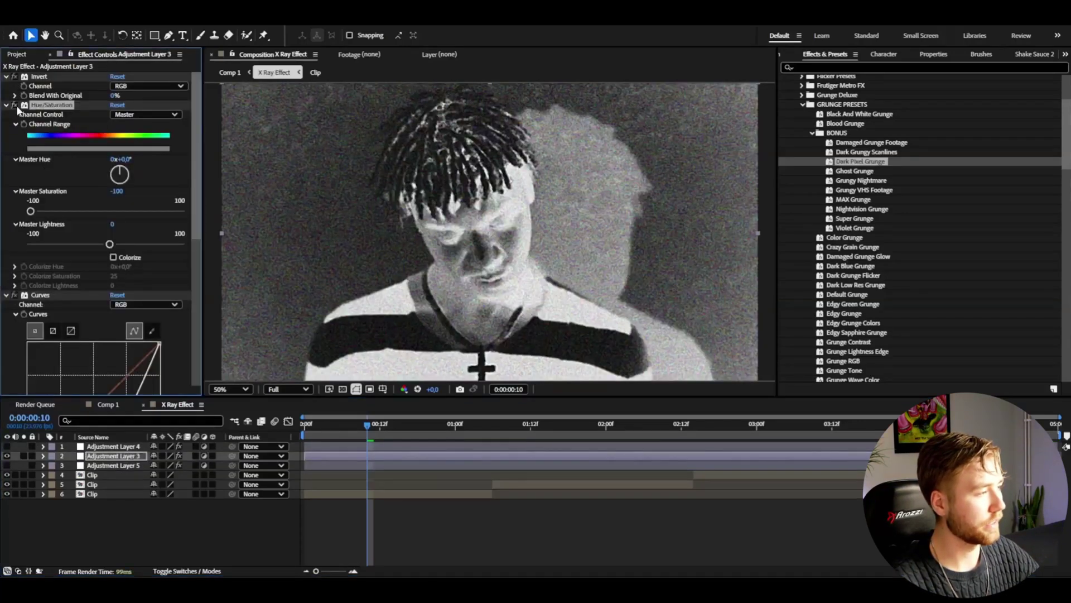
{"action": "key", "text": "ctrl+a"}
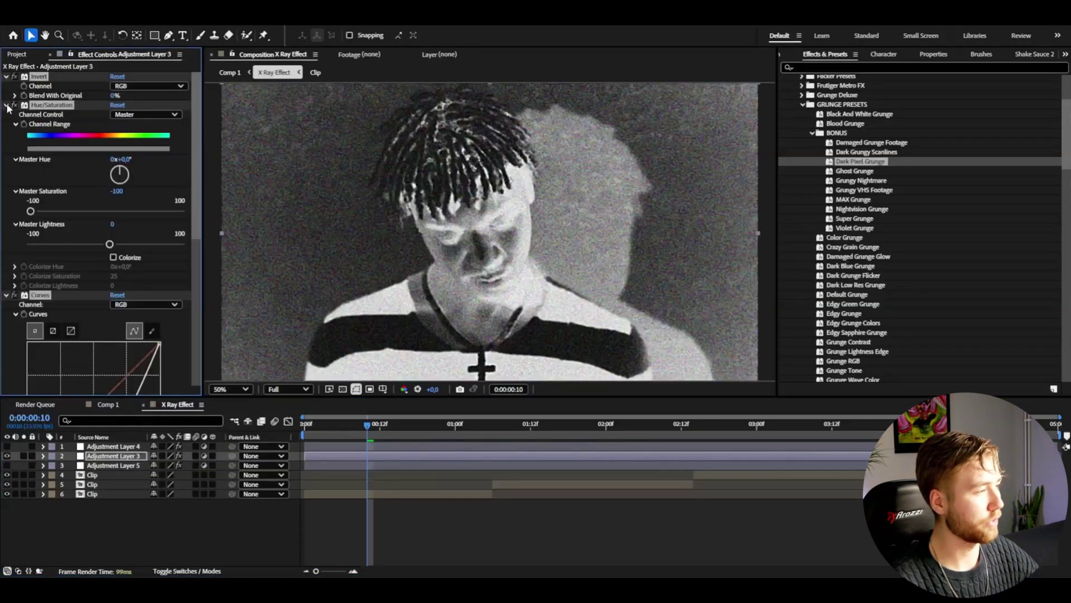
{"action": "left_click", "coordinate": [8, 106]}
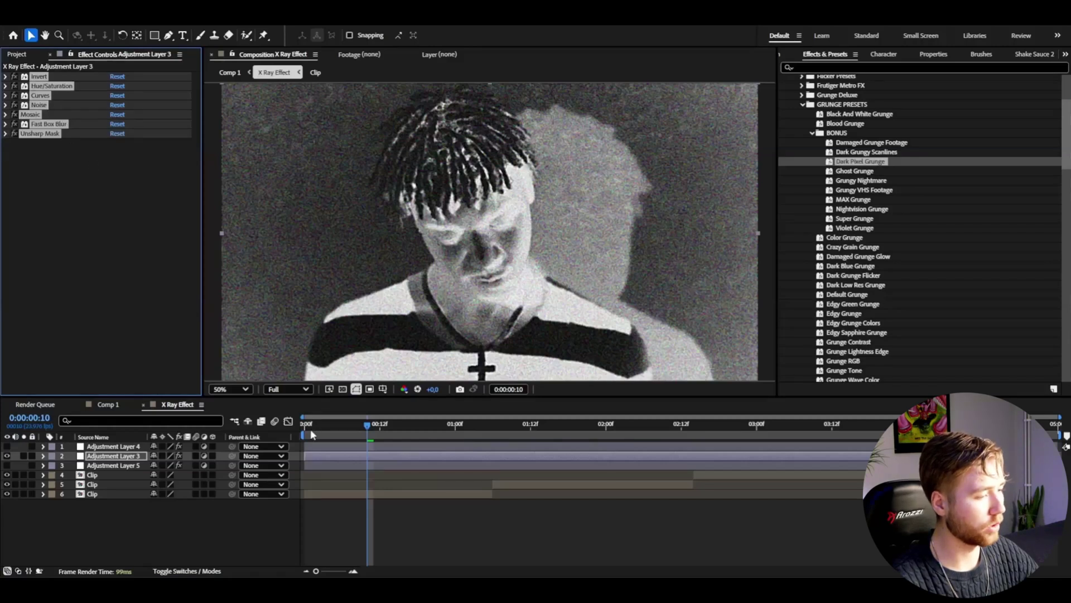
{"action": "left_click", "coordinate": [309, 435]}
Step: Start saving the effects as an animation preset named 'X Ray Effect' in Tutorial PRESETS
{"action": "left_click", "coordinate": [163, 25]}
{"action": "left_click", "coordinate": [163, 25]}
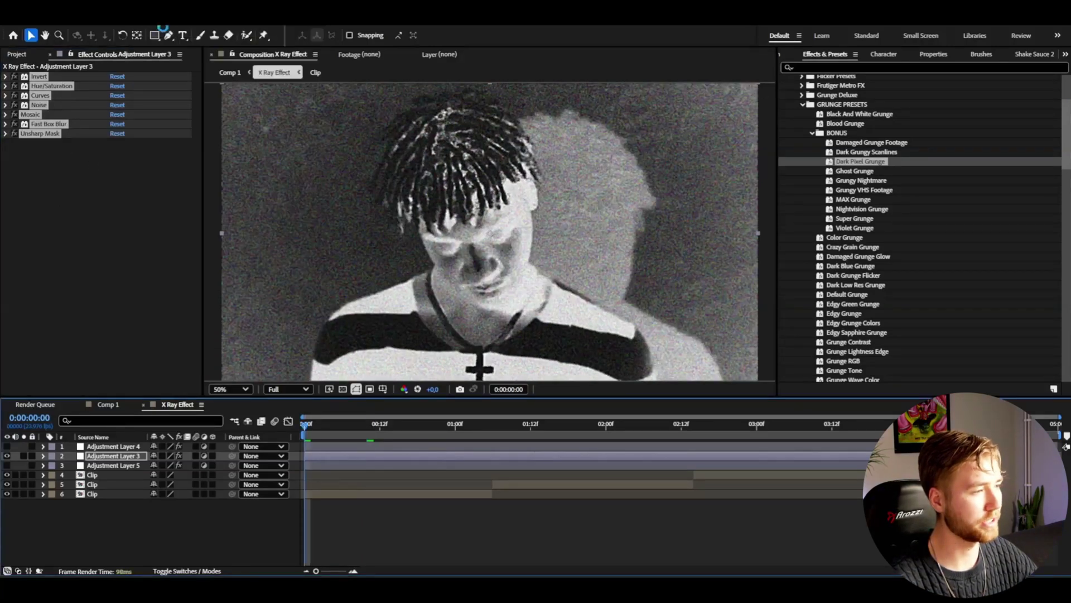
{"action": "type", "text": "X Ray Effect"}
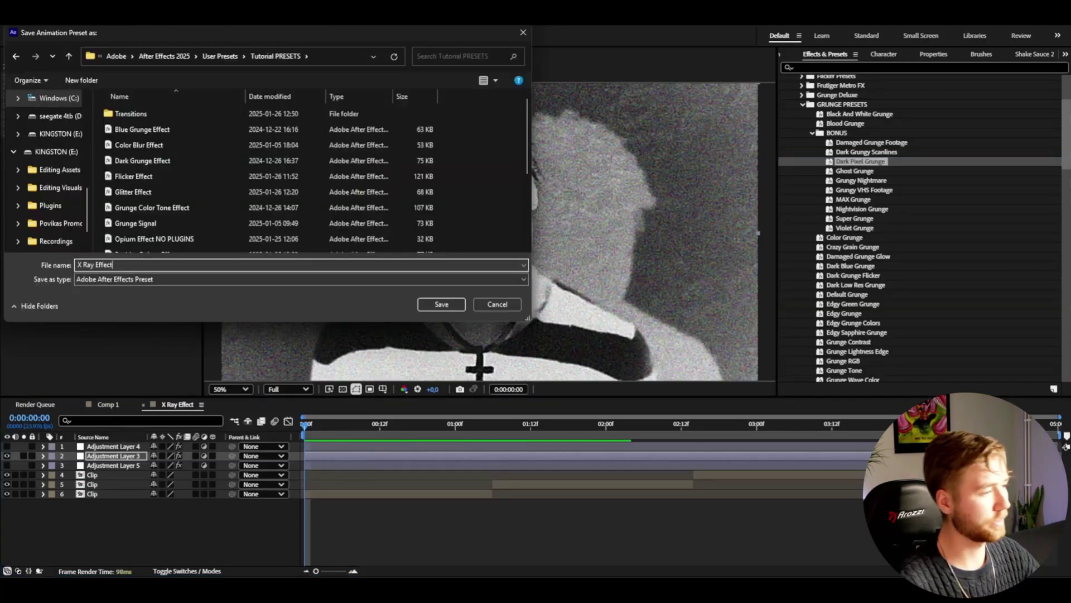
Step: Confirm the save so the X Ray Effect preset is stored in Tutorial PRESETS
{"action": "left_click", "coordinate": [442, 302]}
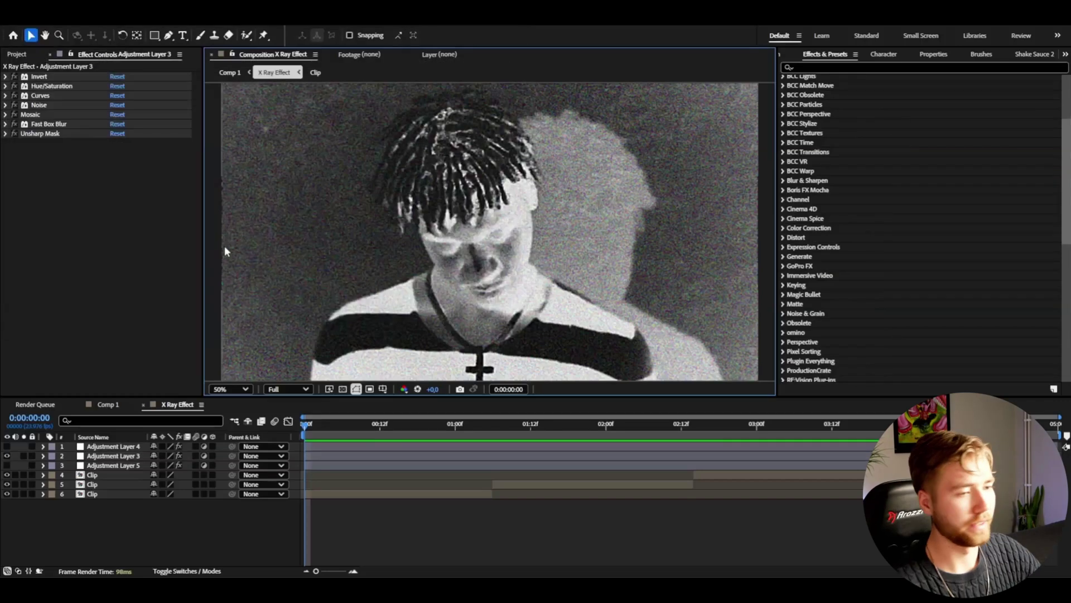